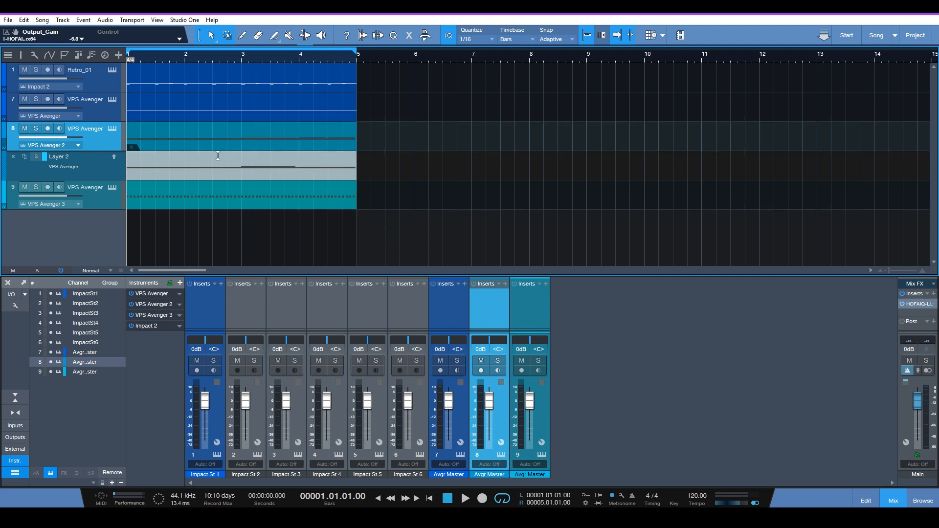
# Play the four-bar loop to hear the current groove, and stop playback
pyautogui.press('space')
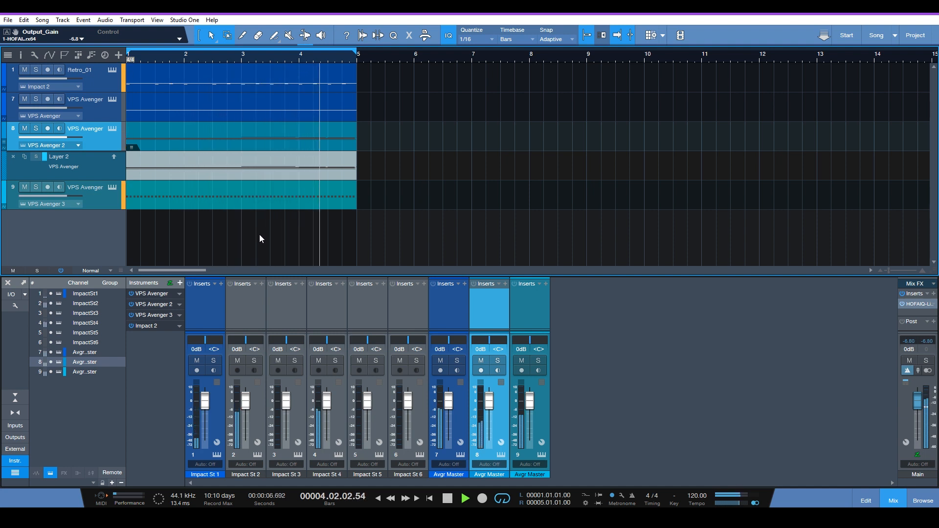
pyautogui.press('space')
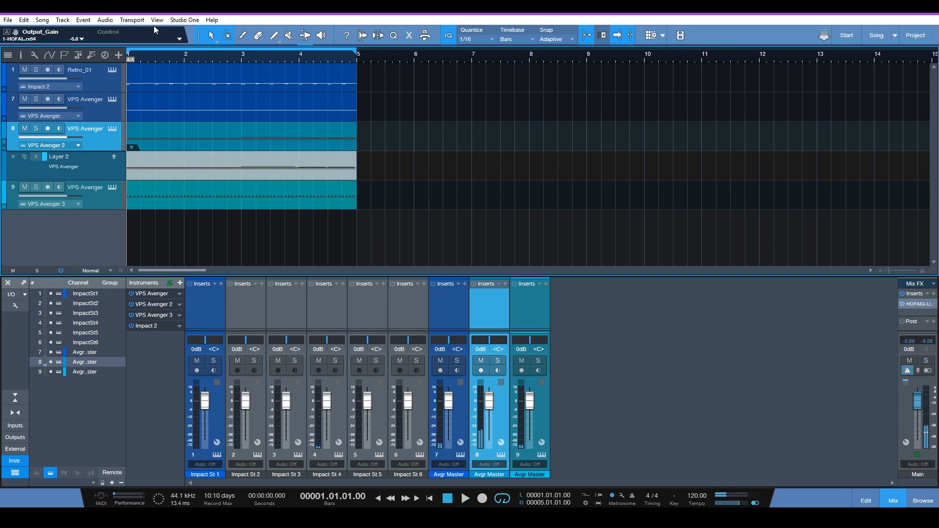
# Open the Retro_01 drum part in the editor and show its kick, snare and hi-hat notes
pyautogui.click(178, 88)
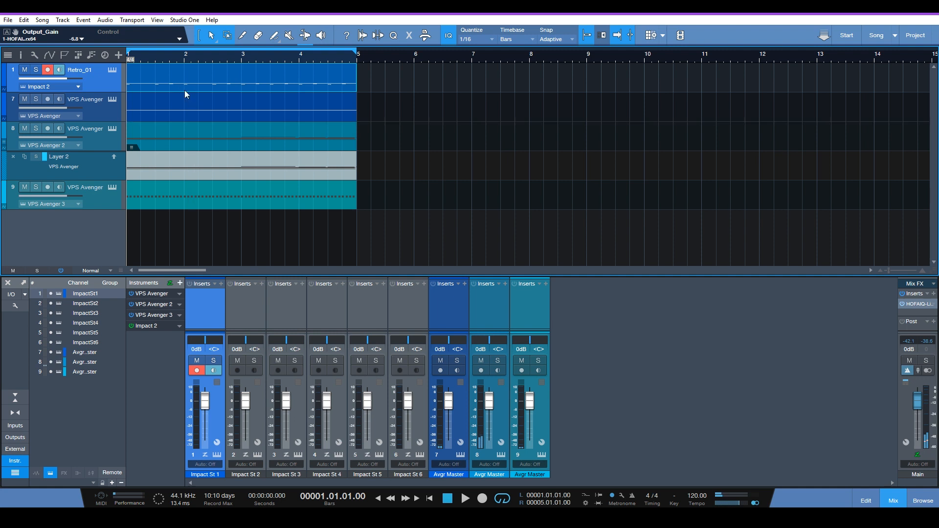
pyautogui.doubleClick(184, 89)
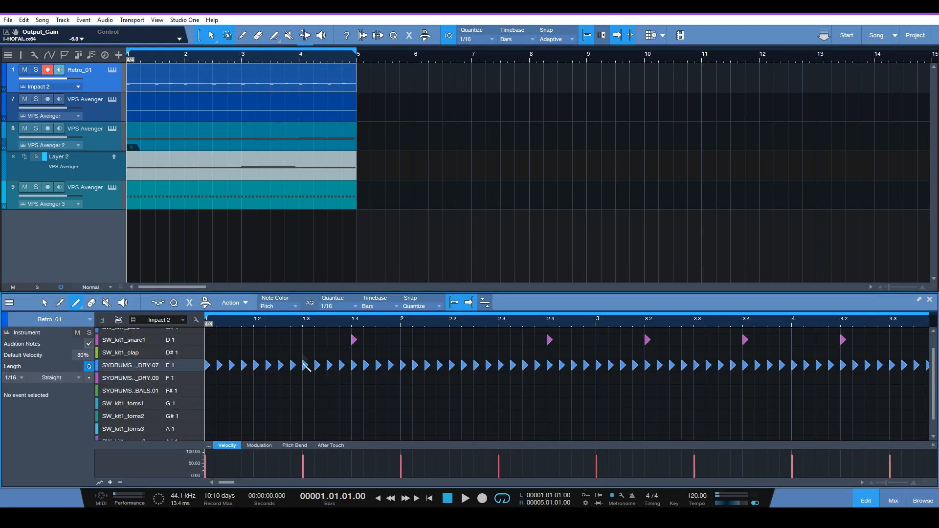
pyautogui.scroll(2, 309, 363)
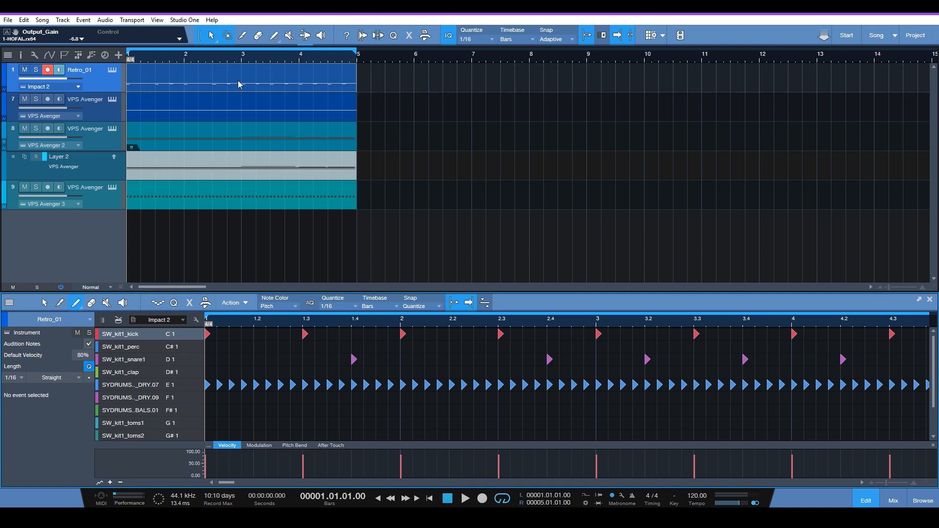
# Explode the Retro_01 drum part's pitches to separate tracks
pyautogui.rightClick(200, 83)
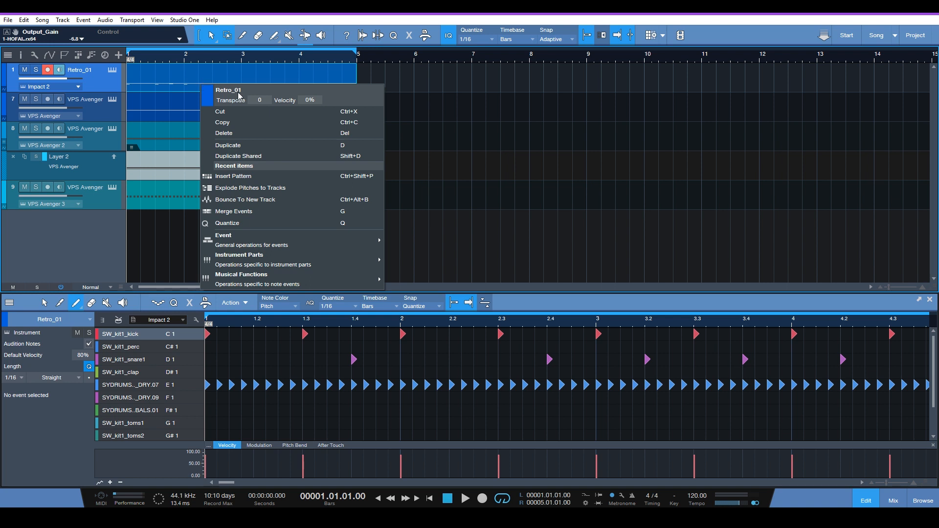
pyautogui.moveTo(296, 260)
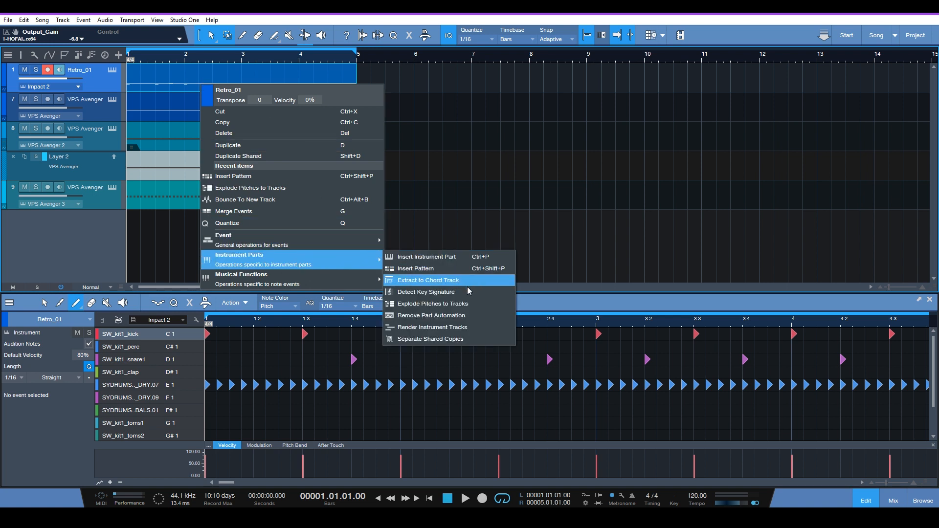
pyautogui.click(442, 304)
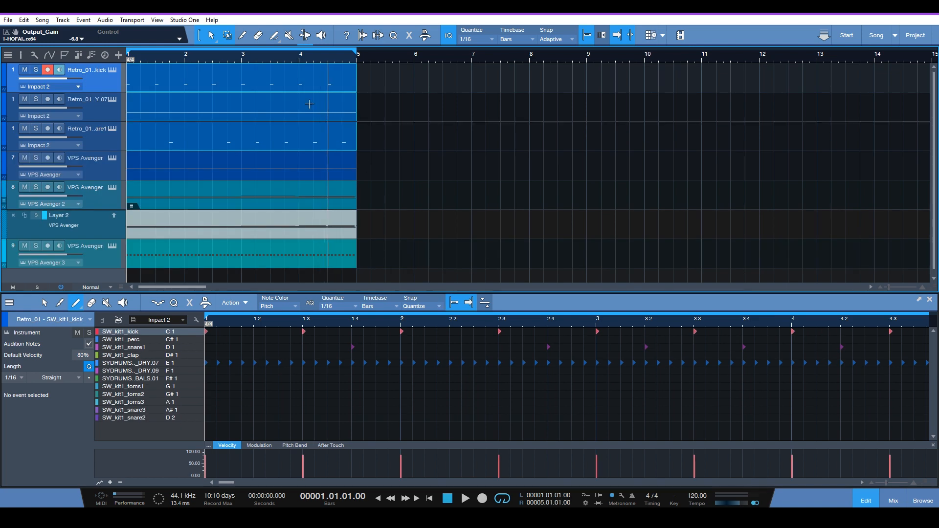
# Select the separated kick, hi-hat and snare parts one by one to examine their notes
pyautogui.click(170, 113)
pyautogui.click(180, 144)
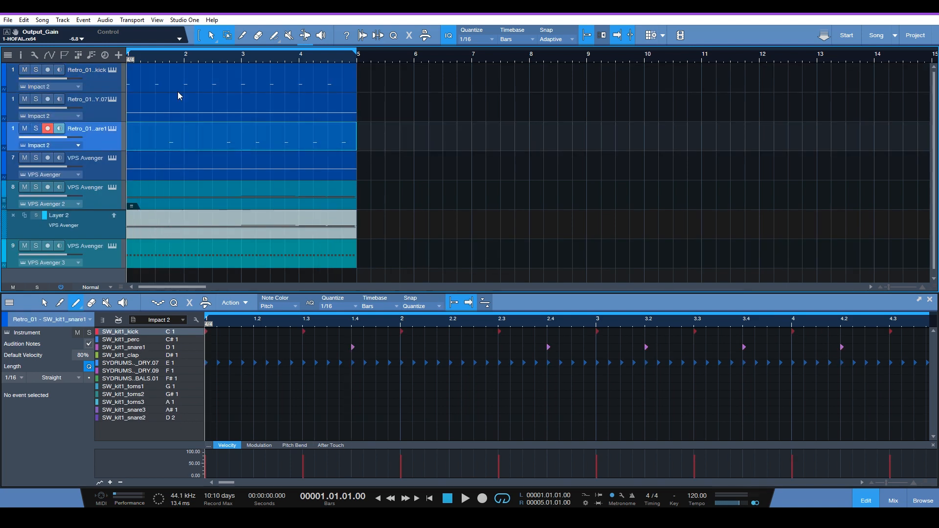
pyautogui.click(179, 88)
pyautogui.click(192, 117)
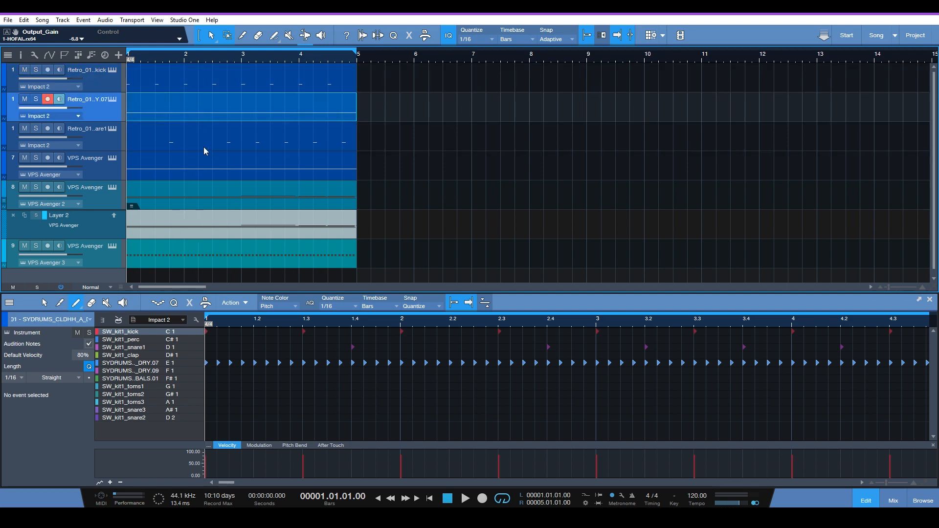
pyautogui.click(207, 133)
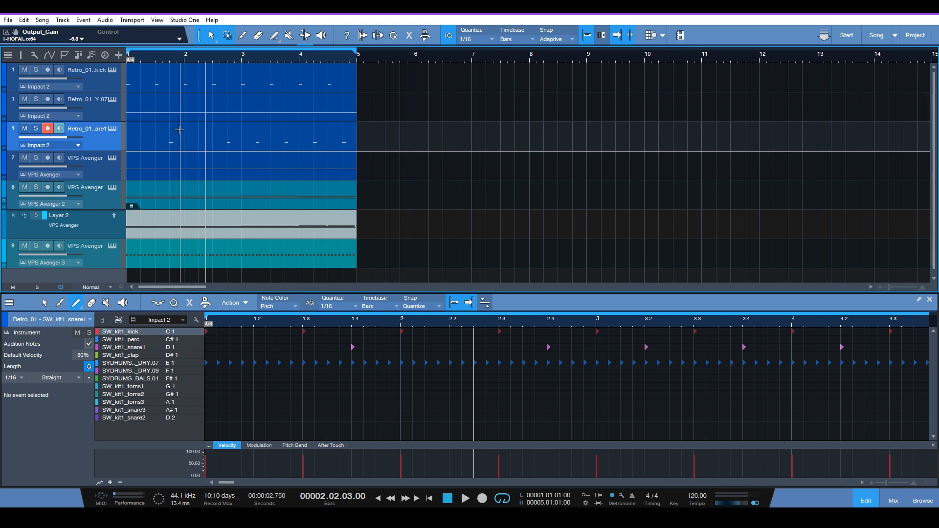
# Show the track inspector and set the hi-hat track's delay to 0 ms
pyautogui.press('F4')
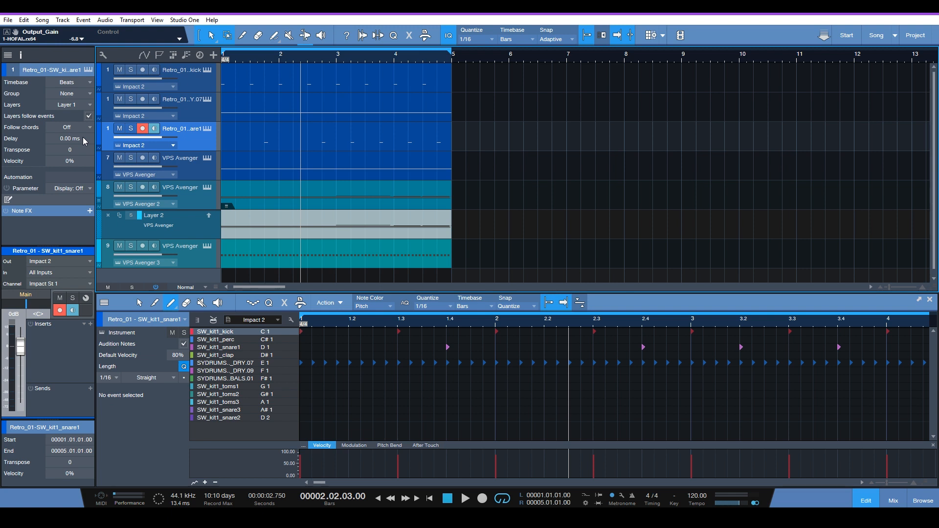
pyautogui.click(202, 113)
pyautogui.click(206, 138)
pyautogui.click(205, 111)
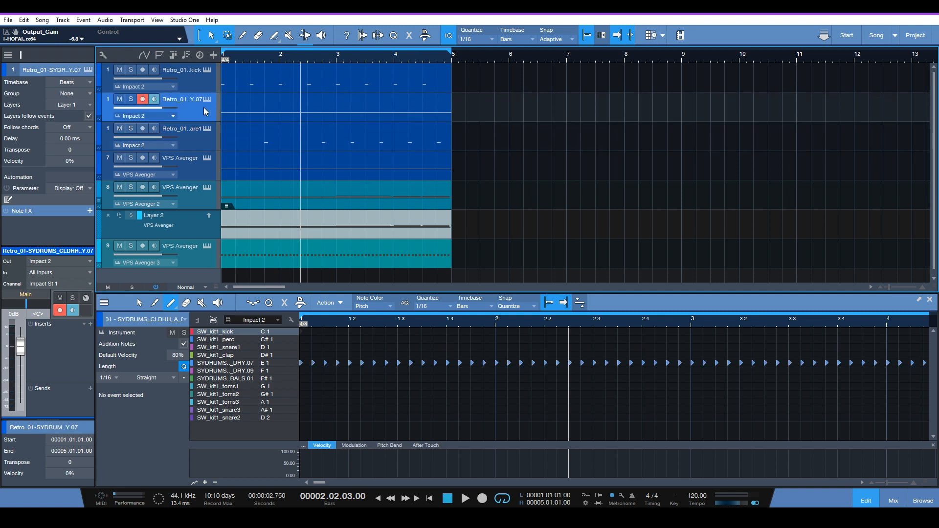
pyautogui.click(82, 151)
pyautogui.click(77, 140)
pyautogui.write('0')
pyautogui.press('Return')
# Set the kick track's delay to 5 ms and the snare track's delay to -5 ms
pyautogui.click(203, 89)
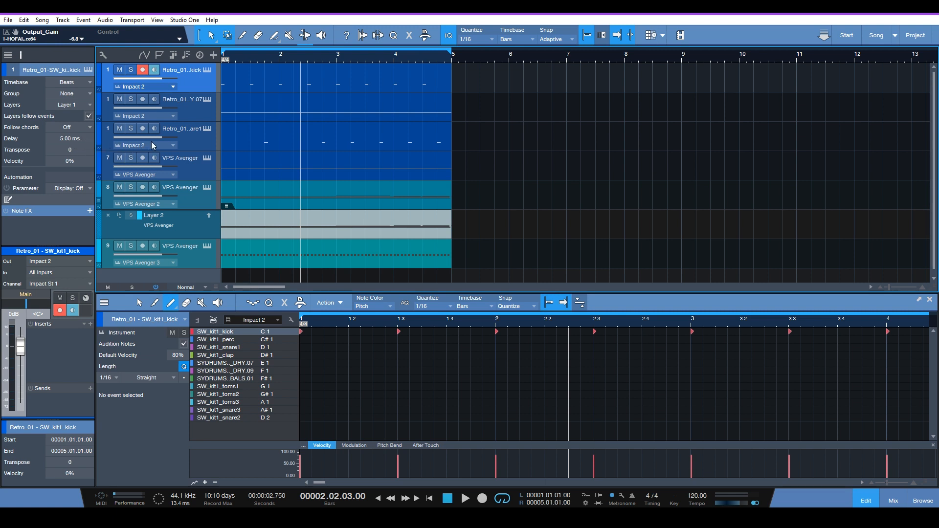
pyautogui.click(202, 143)
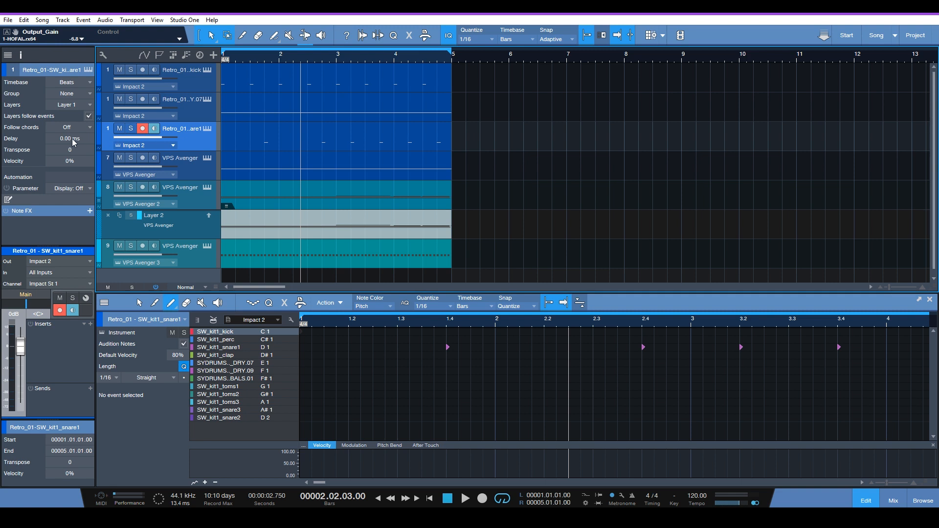
pyautogui.scroll(-1, 73, 142)
# Play the loop from the song start to hear the delayed drum tracks, and stop playback
pyautogui.press(',')
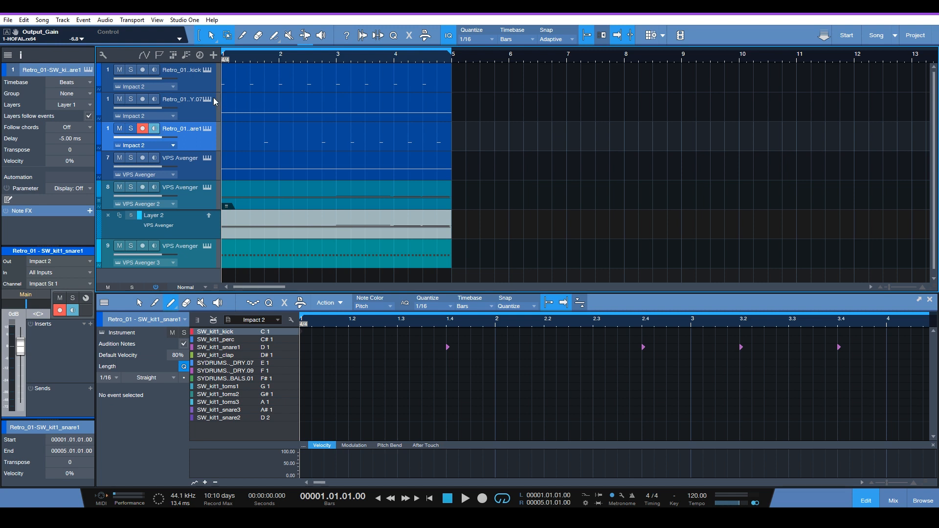
pyautogui.press('space')
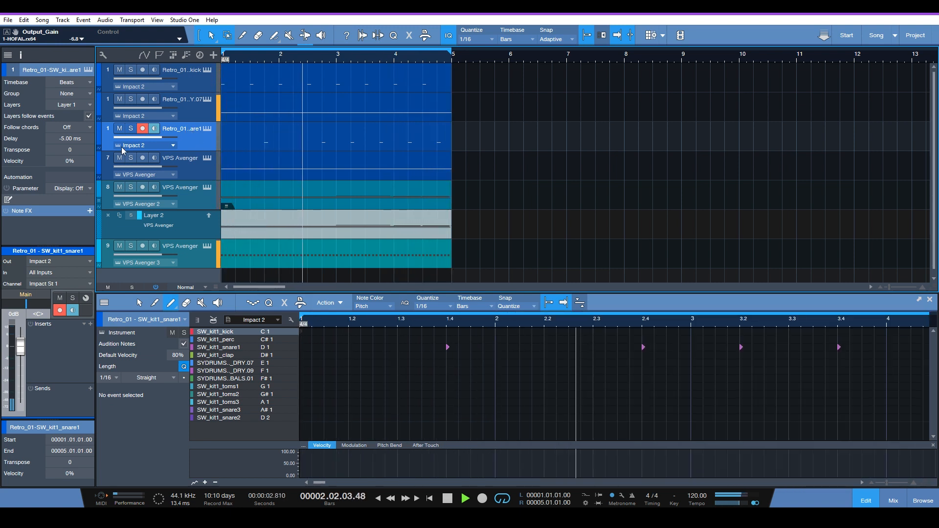
pyautogui.press('space')
# Start loop playback with the hi-hat track's delay at 20 ms and change that delay to 11 ms while listening
pyautogui.click(195, 114)
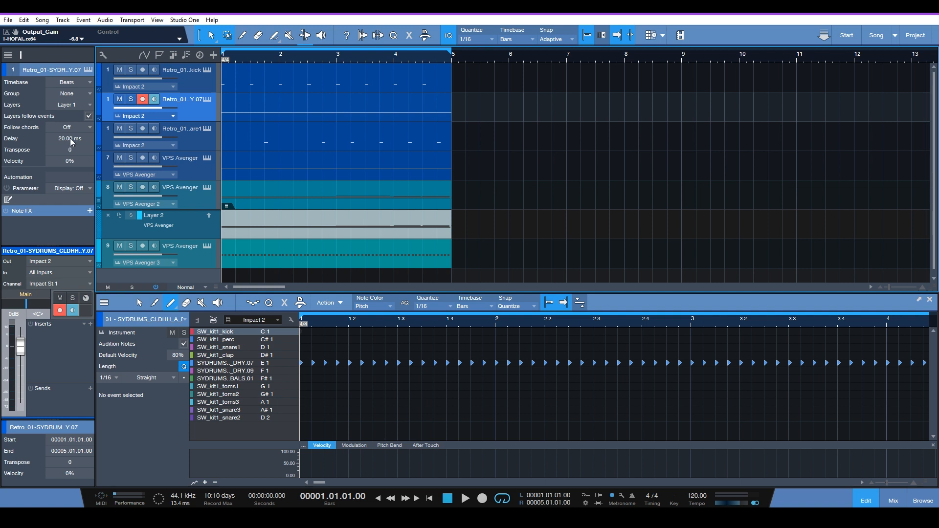
pyautogui.press('space')
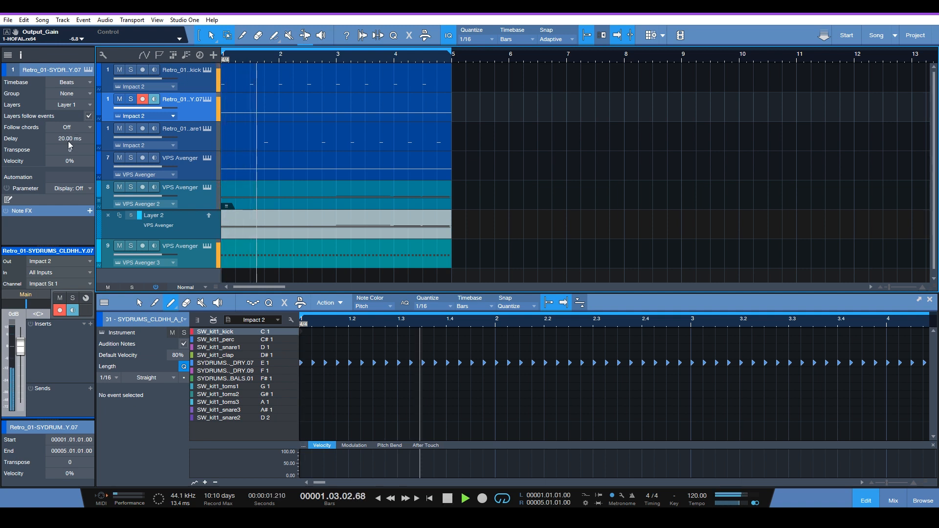
pyautogui.click(67, 140)
pyautogui.write('11')
pyautogui.press('Return')
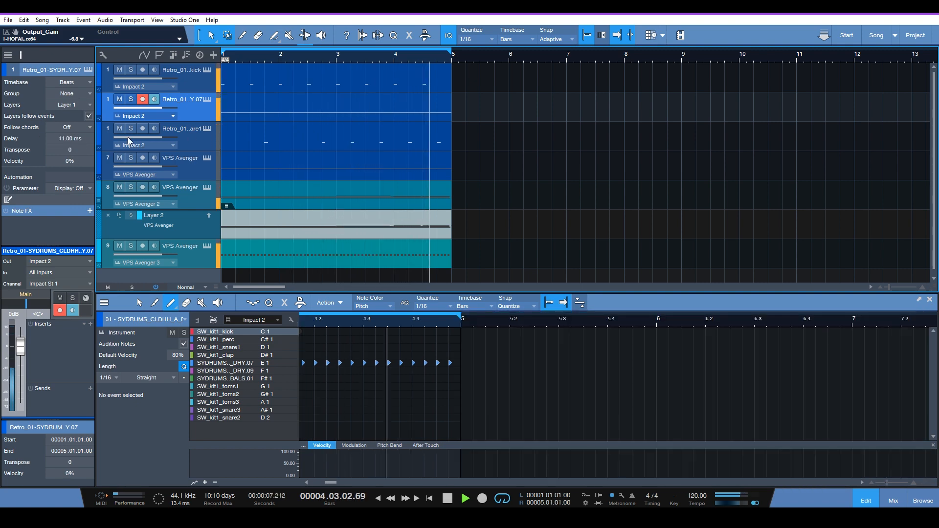
# Try the snare track's delay at 4 ms and at -7 ms while the loop plays
pyautogui.click(204, 137)
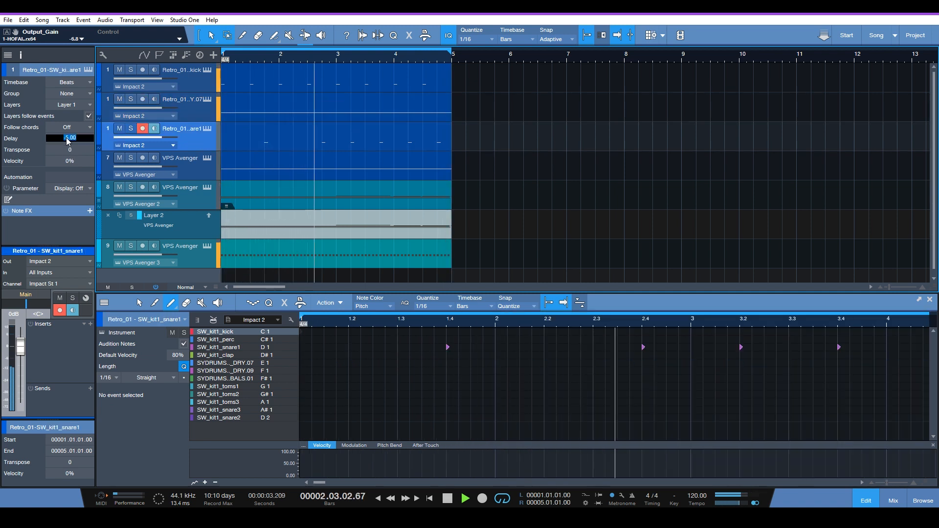
pyautogui.write('4')
pyautogui.press('Return')
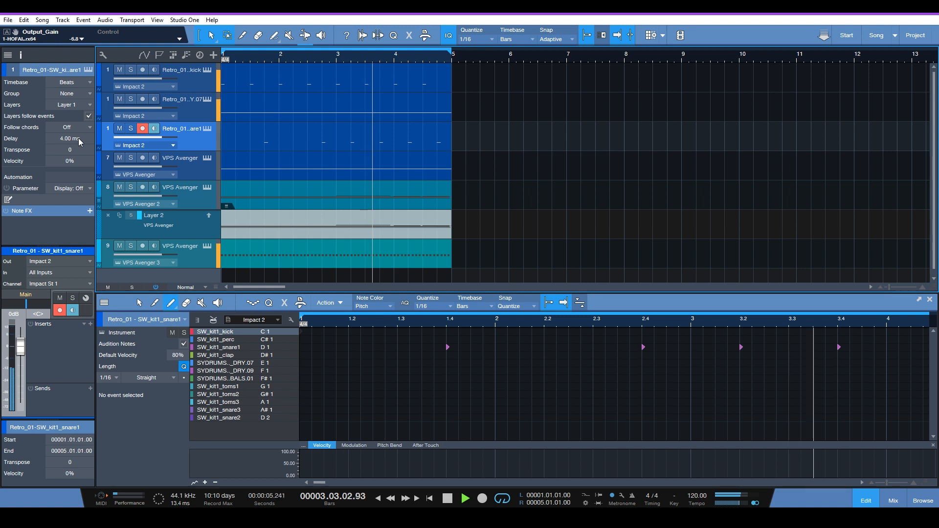
pyautogui.click(78, 139)
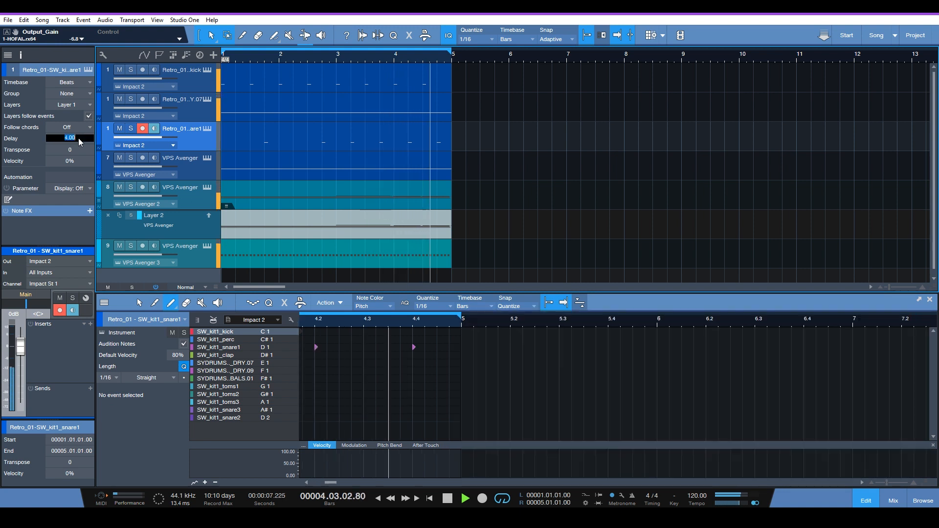
pyautogui.write('-')
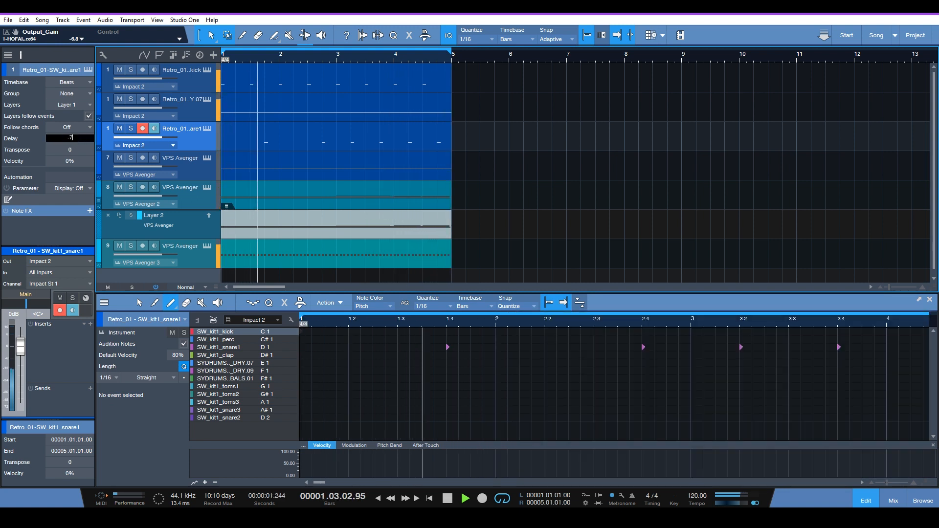
pyautogui.write('7')
pyautogui.press('Return')
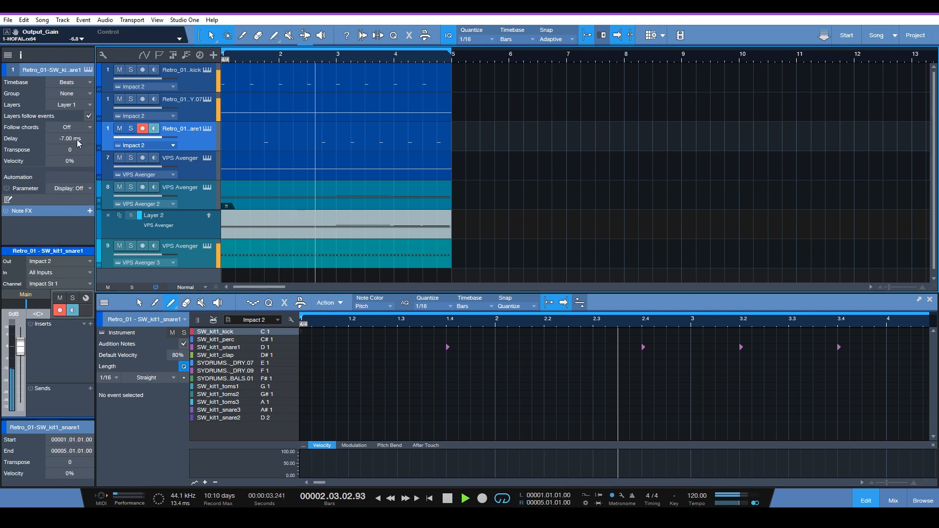
# Try the snare track's delay at -15 ms and at 8 ms during playback
pyautogui.click(84, 138)
pyautogui.write('-15')
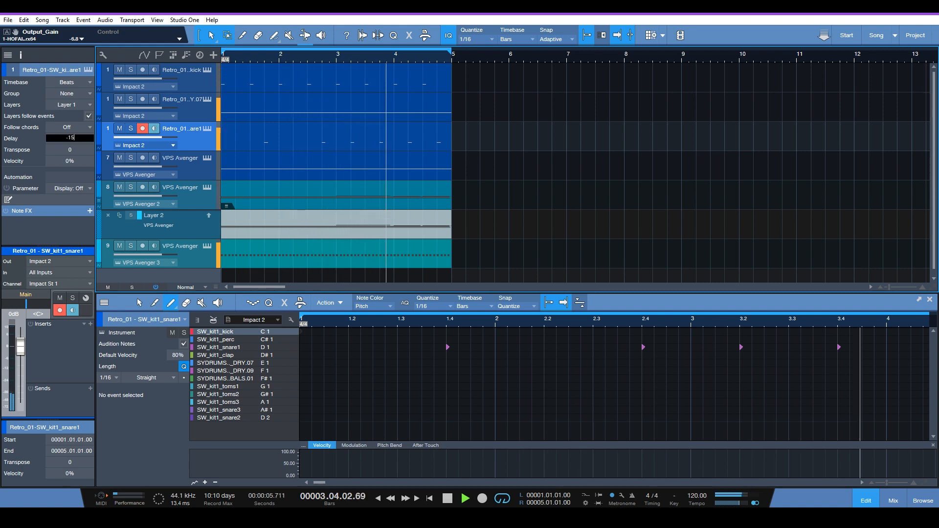
pyautogui.press('Return')
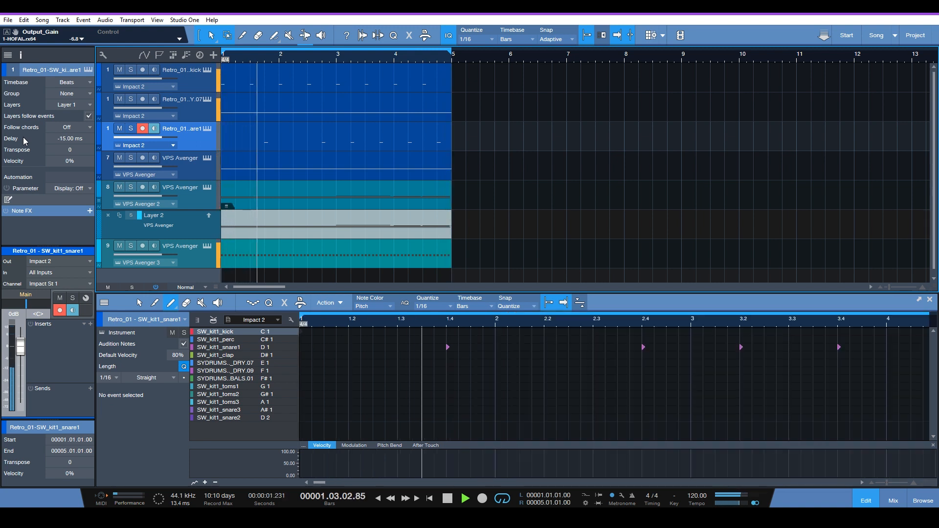
pyautogui.doubleClick(65, 140)
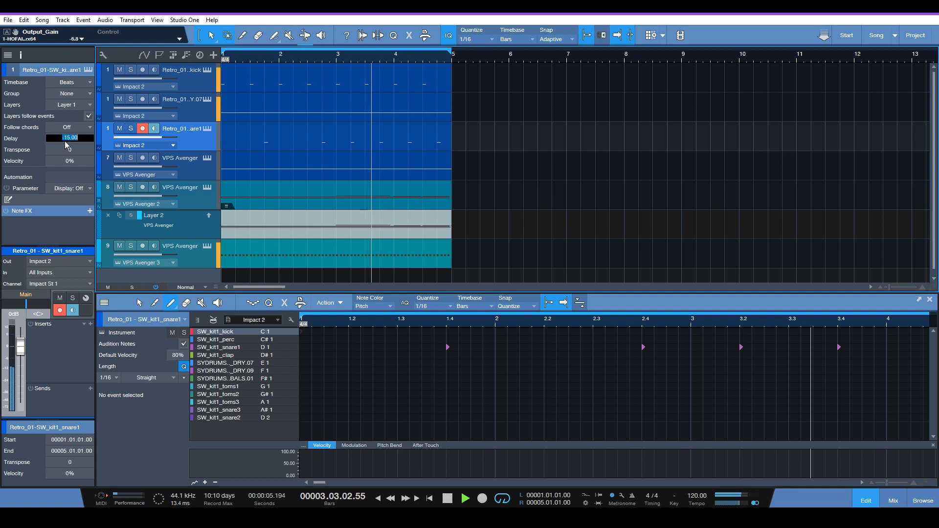
pyautogui.write('8')
pyautogui.press('Return')
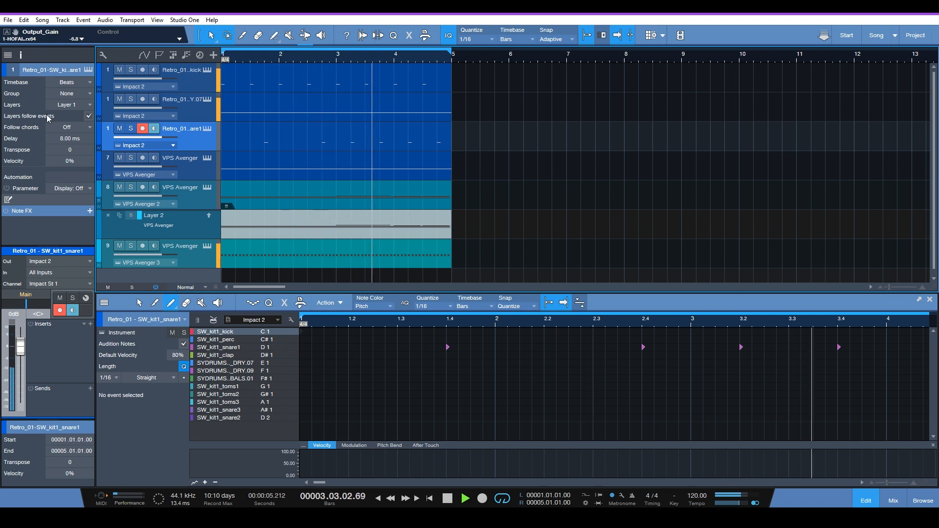
# Try the hi-hat track's delay at 22 ms and at 20 ms while the loop plays
pyautogui.click(194, 116)
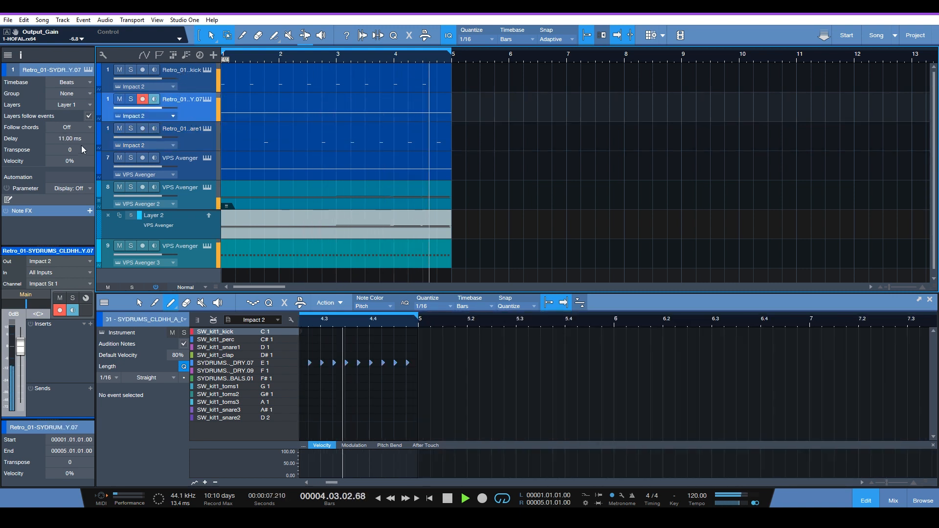
pyautogui.click(63, 138)
pyautogui.write('20')
pyautogui.press('Return')
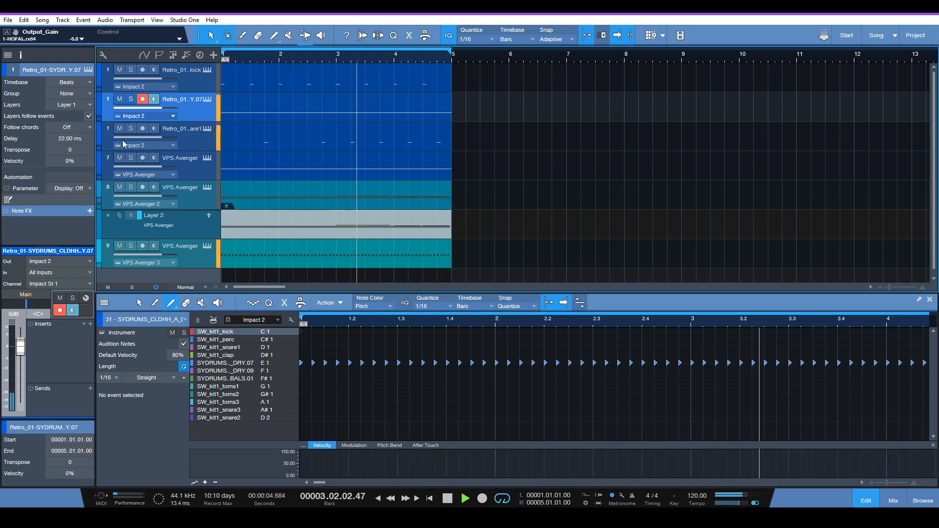
pyautogui.click(64, 142)
pyautogui.write('20')
pyautogui.press('Return')
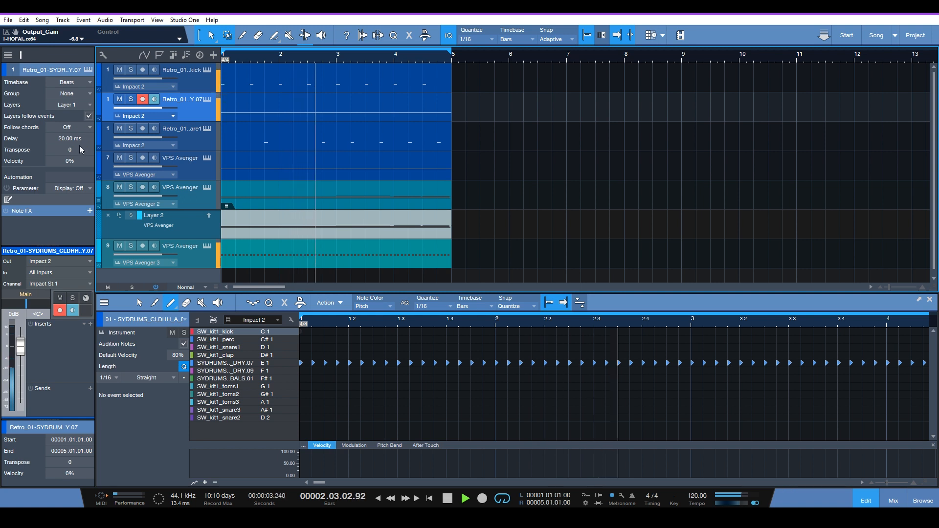
# Set the hi-hat track's delay to 15 ms and lower the snare track's delay to a negative value
pyautogui.click(180, 148)
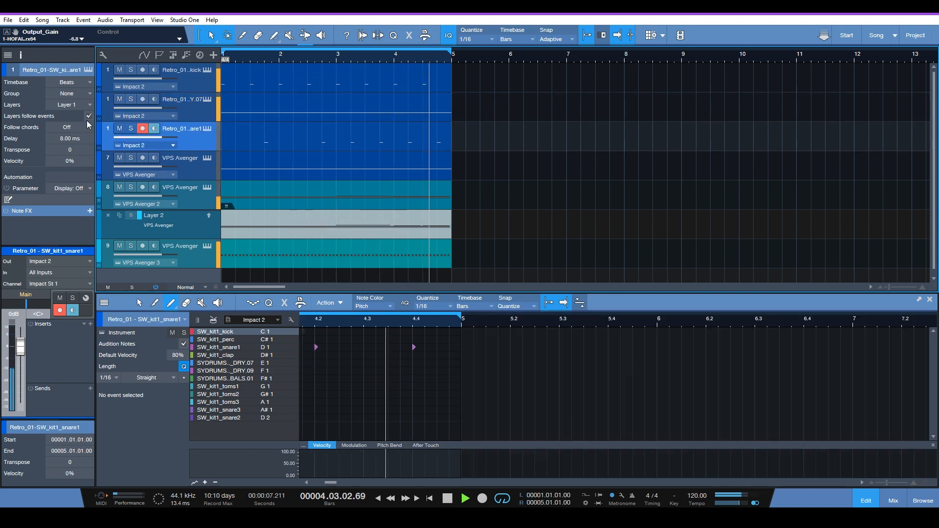
pyautogui.click(195, 114)
pyautogui.scroll(-5, 70, 138)
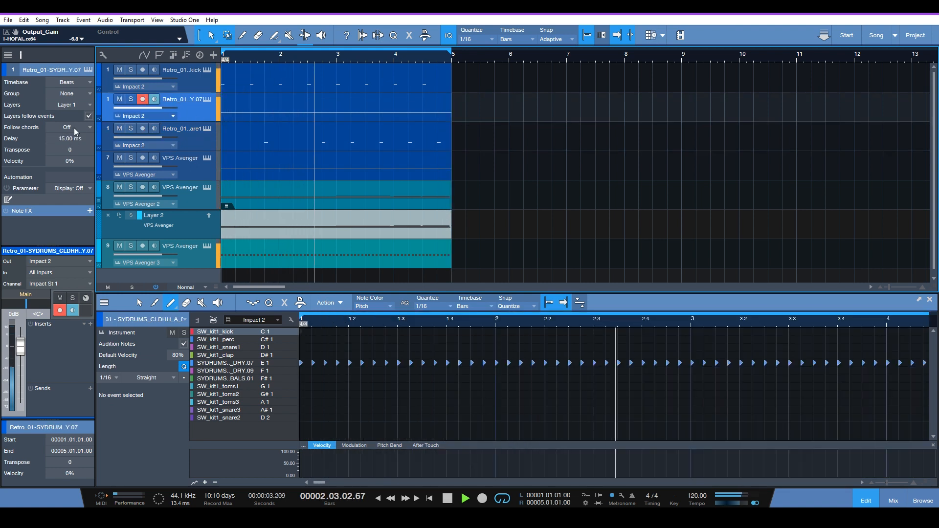
pyautogui.click(201, 145)
pyautogui.scroll(-9, 63, 138)
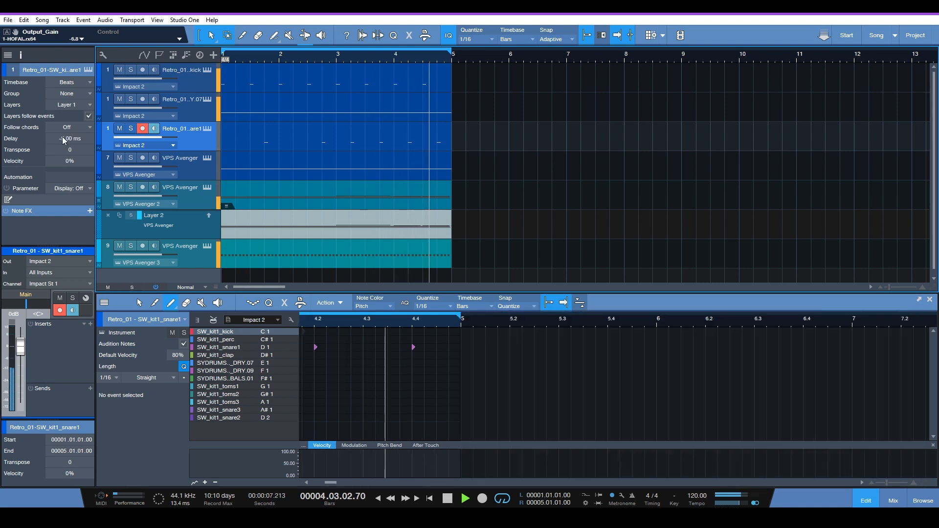
# Try the kick track's delay at -2 ms and at 4 ms while the loop plays
pyautogui.click(209, 80)
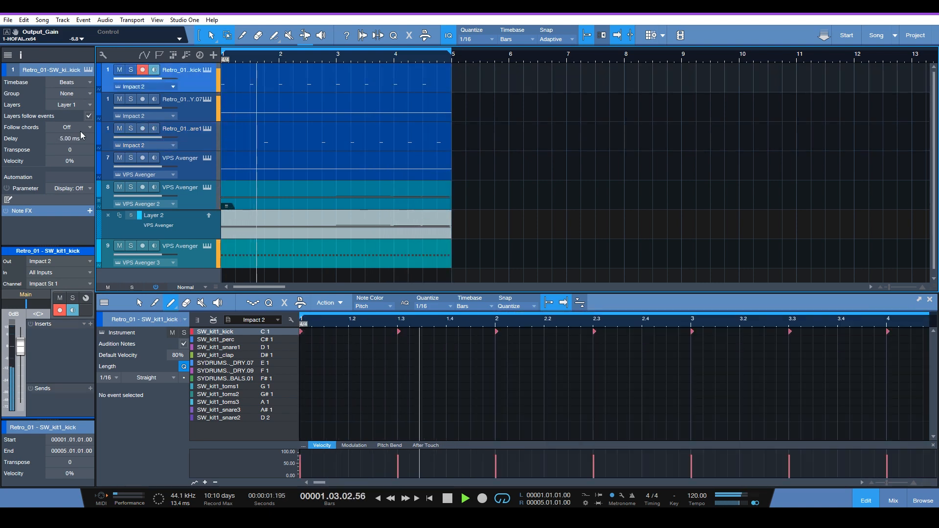
pyautogui.doubleClick(65, 139)
pyautogui.write('-2')
pyautogui.press('Return')
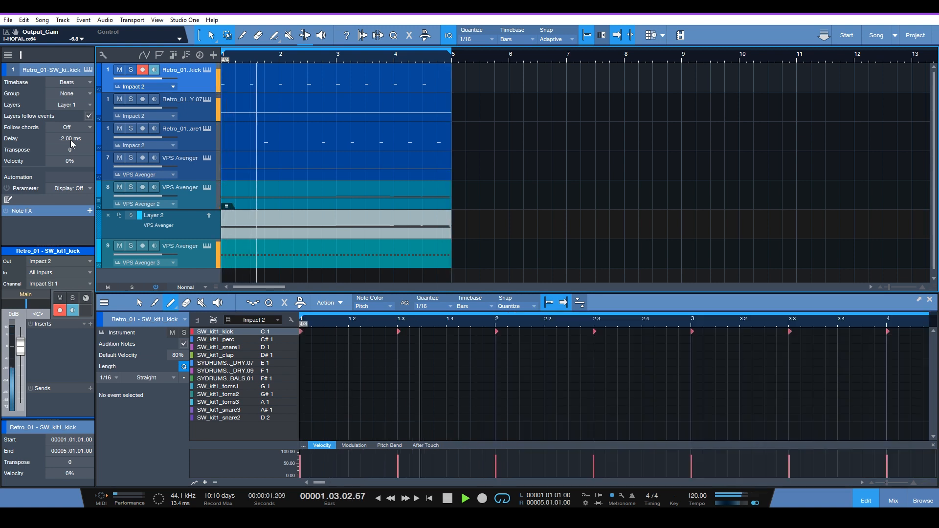
pyautogui.doubleClick(70, 141)
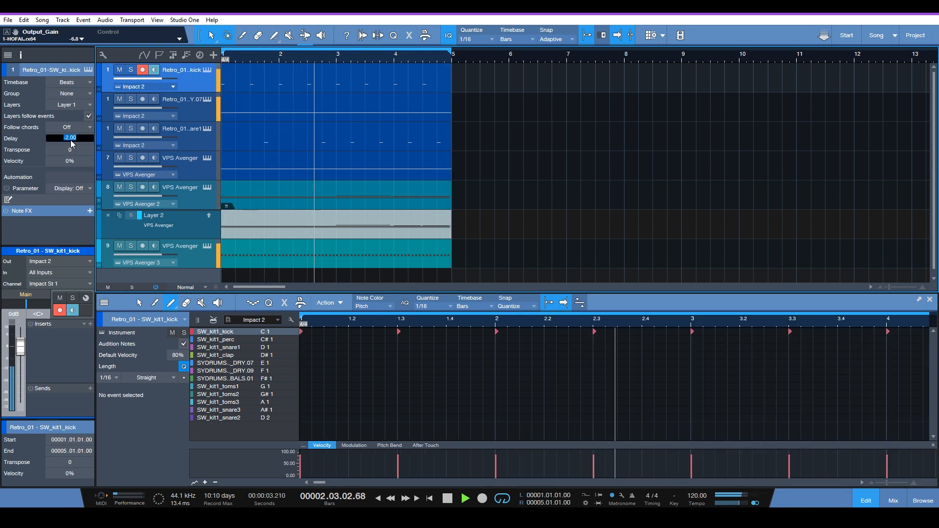
pyautogui.write('4')
pyautogui.press('Return')
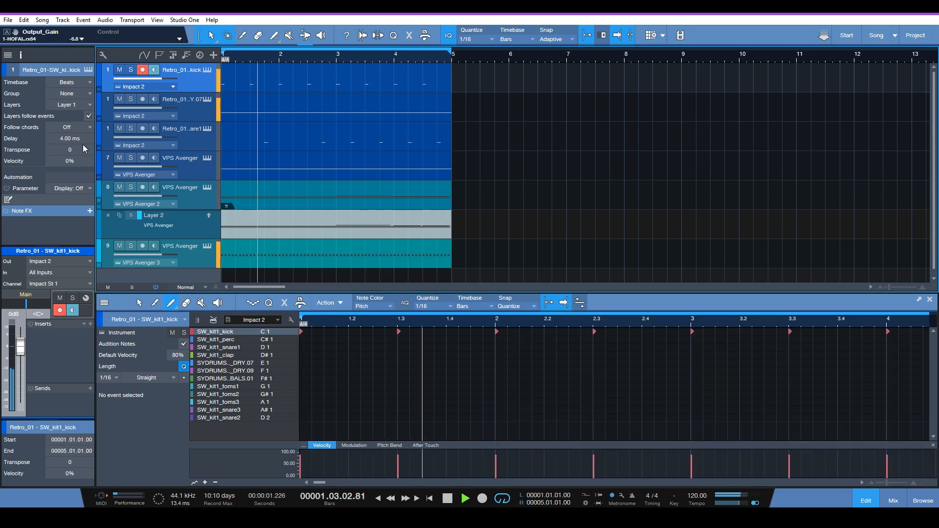
# Reset the kick, hi-hat and snare track delays to 0 ms
pyautogui.click(66, 138)
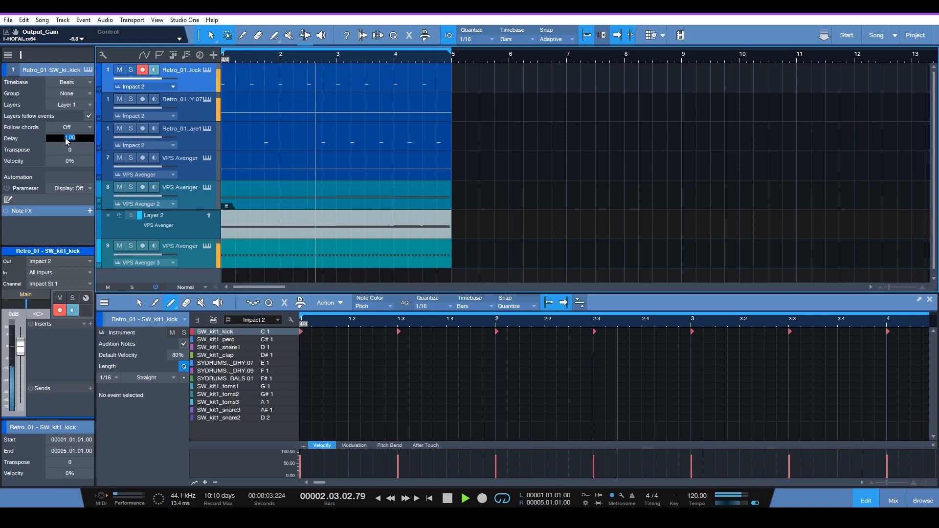
pyautogui.write('0')
pyautogui.press('Return')
pyautogui.click(137, 111)
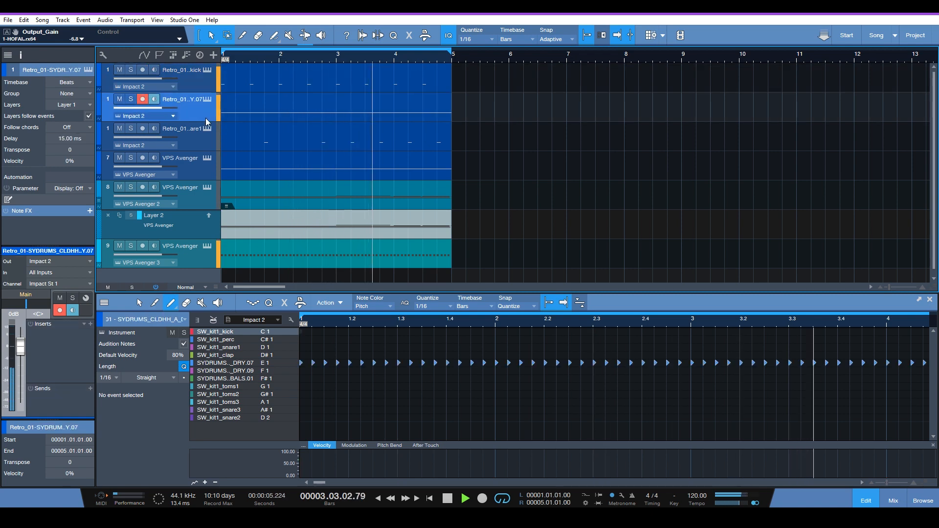
pyautogui.click(73, 139)
pyautogui.write('0')
pyautogui.press('Return')
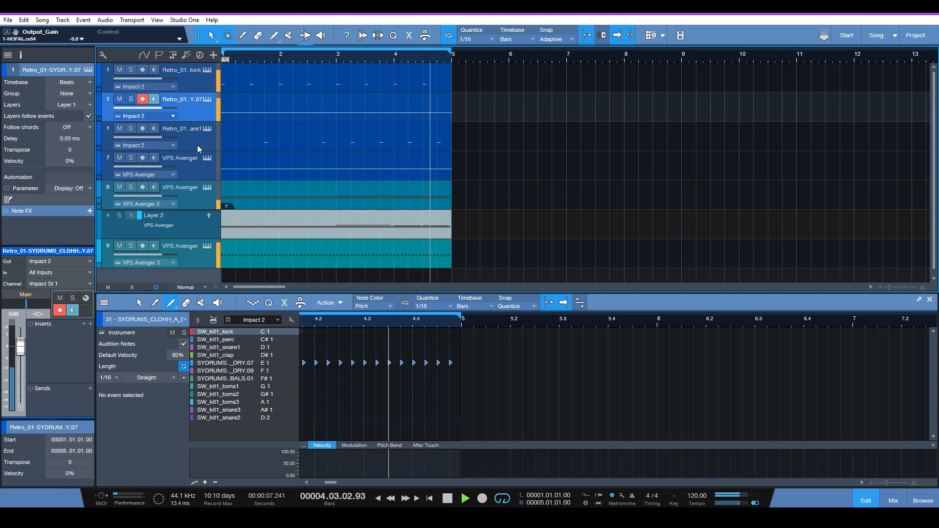
pyautogui.click(196, 146)
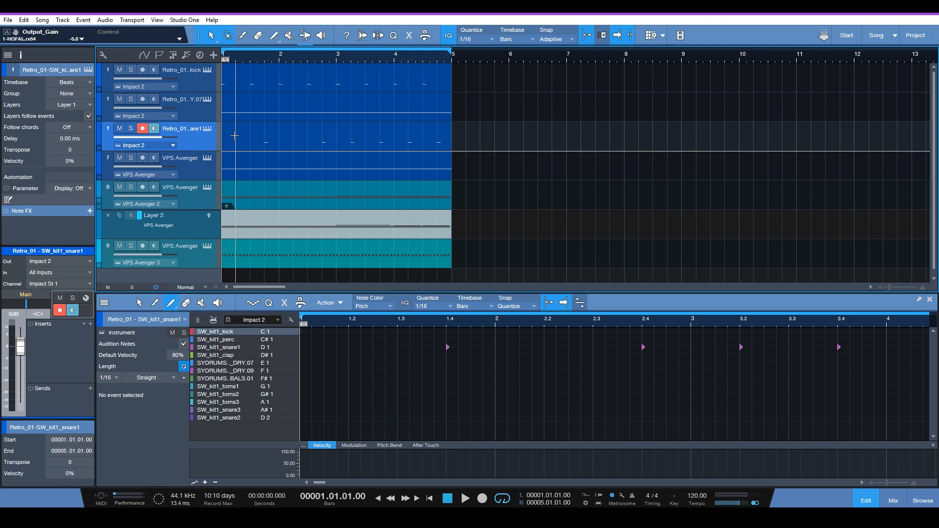
# Duplicate the kick, hi-hat and snare tracks together without their events
pyautogui.click(203, 87)
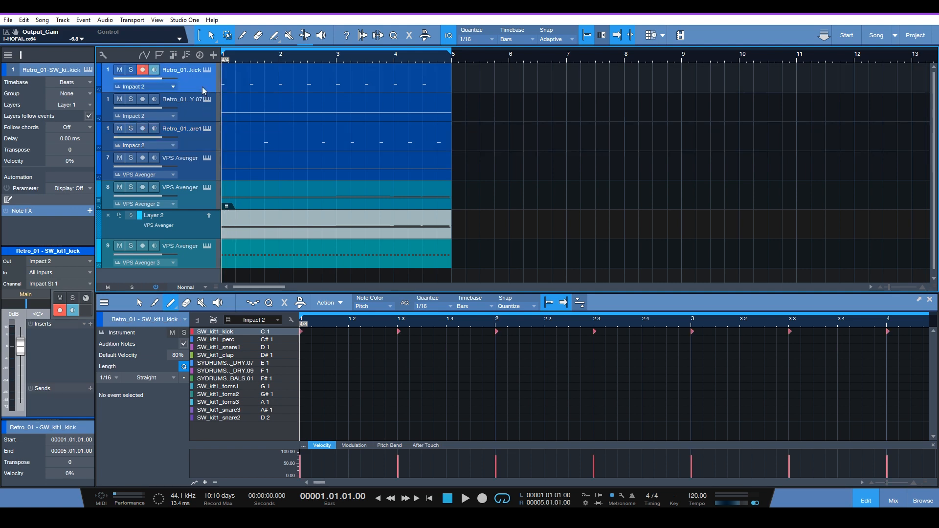
pyautogui.keyDown('shift'); pyautogui.click(208, 136); pyautogui.keyUp('shift')
pyautogui.rightClick(206, 142)
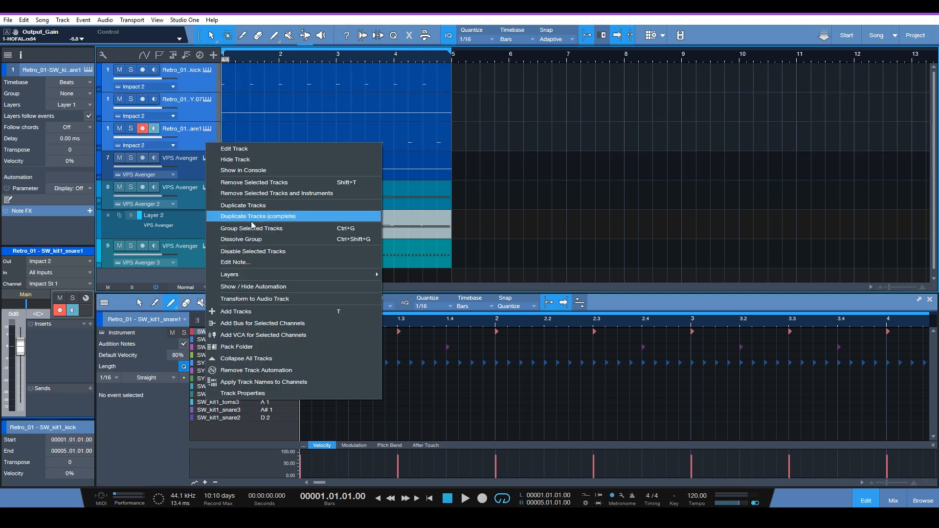
pyautogui.click(256, 206)
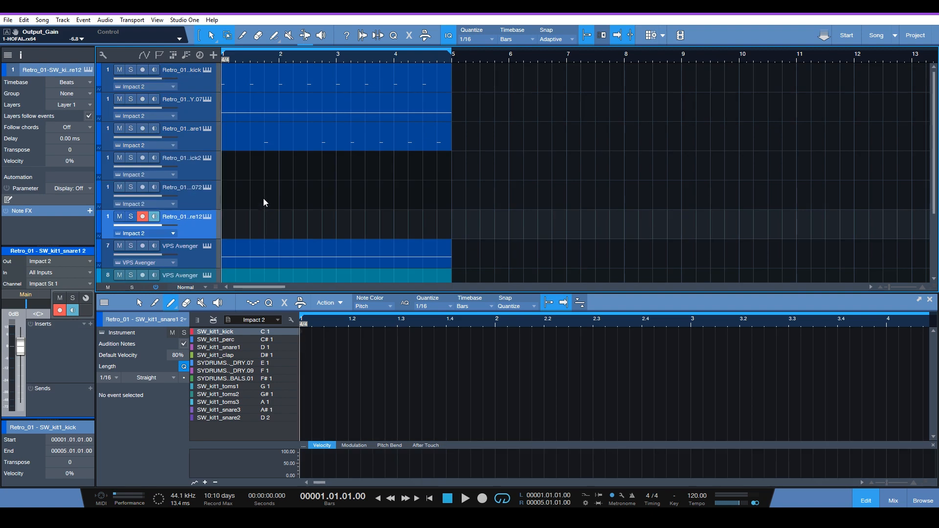
# Copy the kick, hi-hat and snare events onto the duplicated tracks, starting at bar 5
pyautogui.click(278, 145)
pyautogui.keyDown('shift'); pyautogui.click(286, 112); pyautogui.keyUp('shift')
pyautogui.keyDown('shift'); pyautogui.click(286, 87); pyautogui.keyUp('shift')
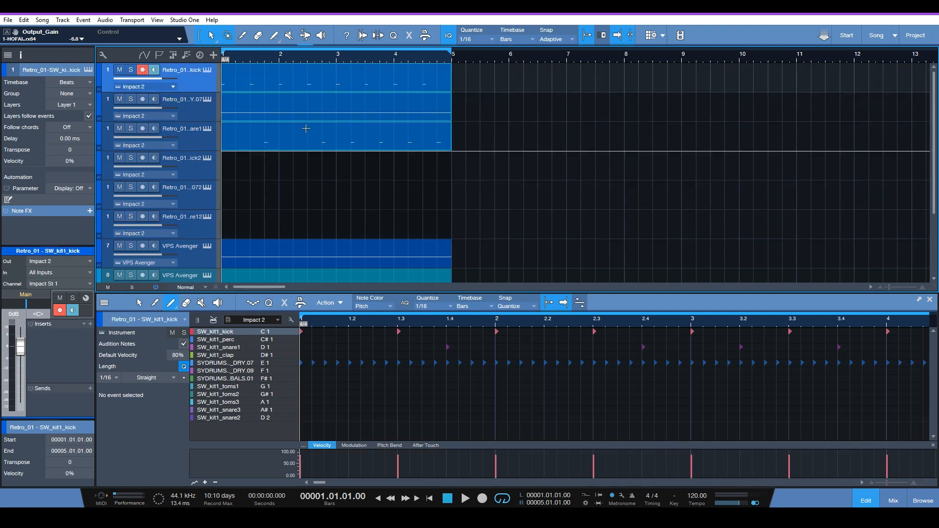
pyautogui.moveTo(306, 143); pyautogui.dragTo(538, 217)
# Duplicate the events on the three VPS Avenger tracks so they also fill bars 5 to 9
pyautogui.scroll(-3, 533, 225)
pyautogui.click(385, 167)
pyautogui.click(390, 197)
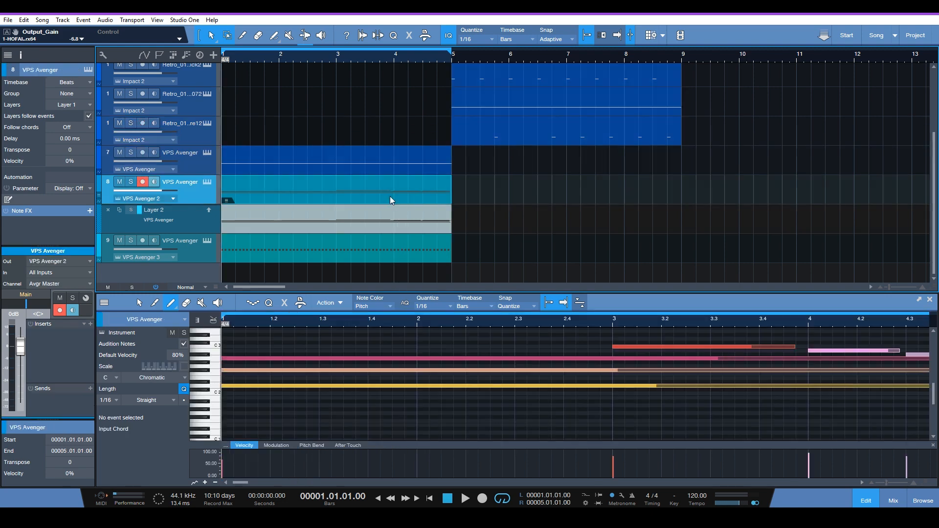
pyautogui.click(388, 164)
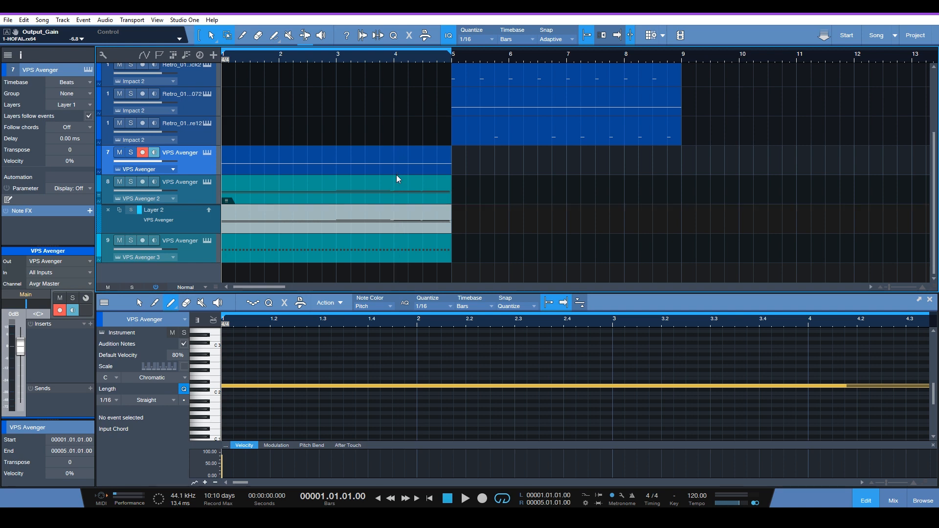
pyautogui.press('d')
pyautogui.click(409, 195)
pyautogui.press('d')
pyautogui.click(421, 259)
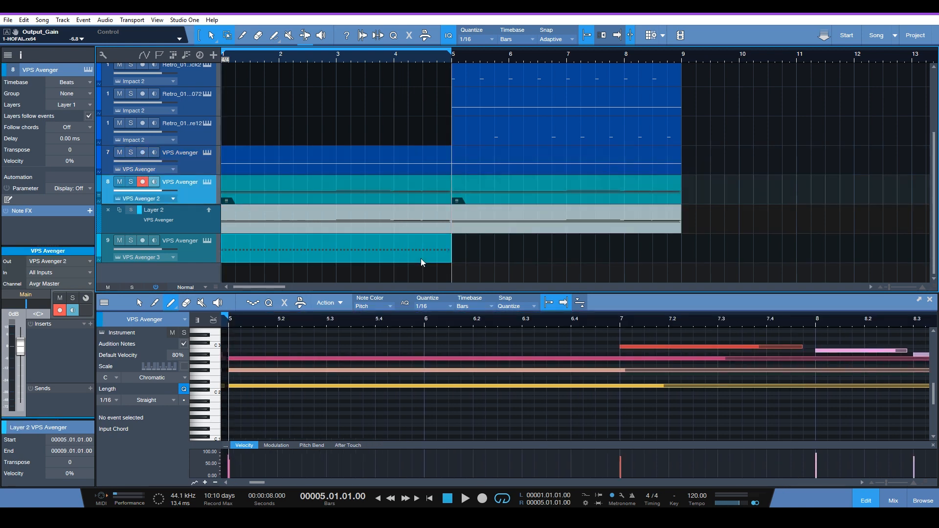
pyautogui.press('d')
# Extend the loop range so it ends at bar 9
pyautogui.scroll(2, 634, 128)
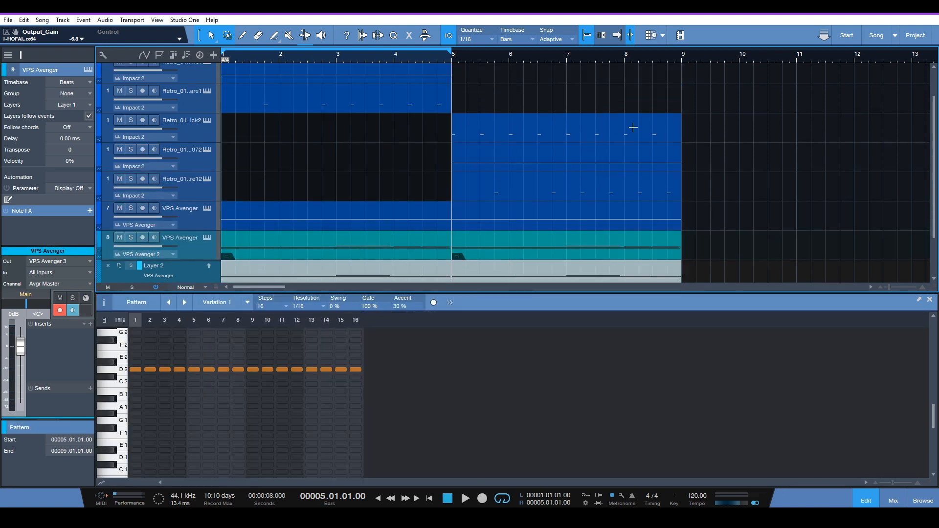
pyautogui.keyDown('alt'); pyautogui.click(681, 60); pyautogui.keyUp('alt')
pyautogui.scroll(2, 631, 109)
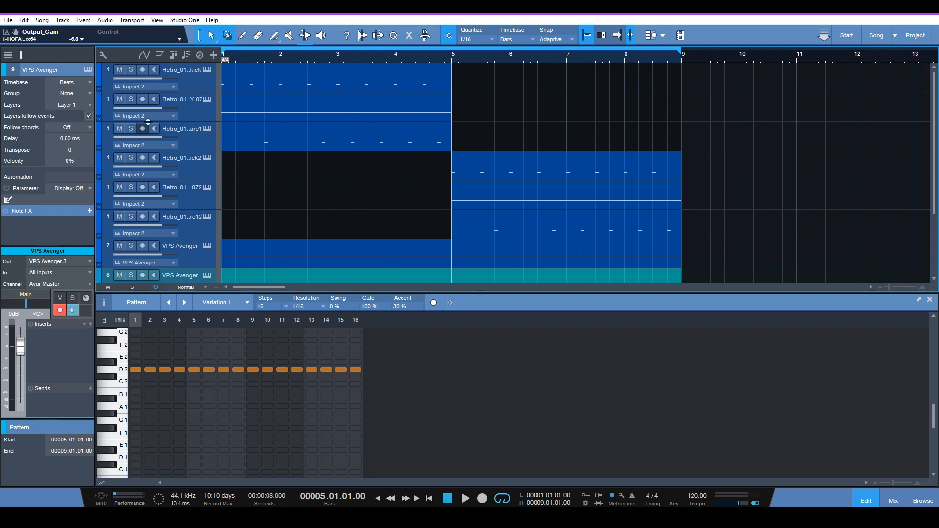
# Return the playhead to the song start and check the delays of the original kick and snare tracks
pyautogui.click(183, 82)
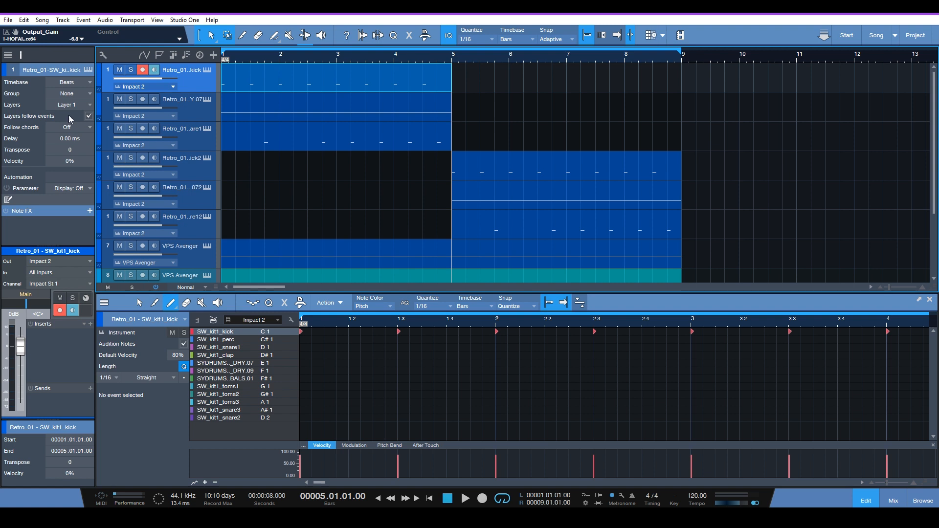
pyautogui.press('Home')
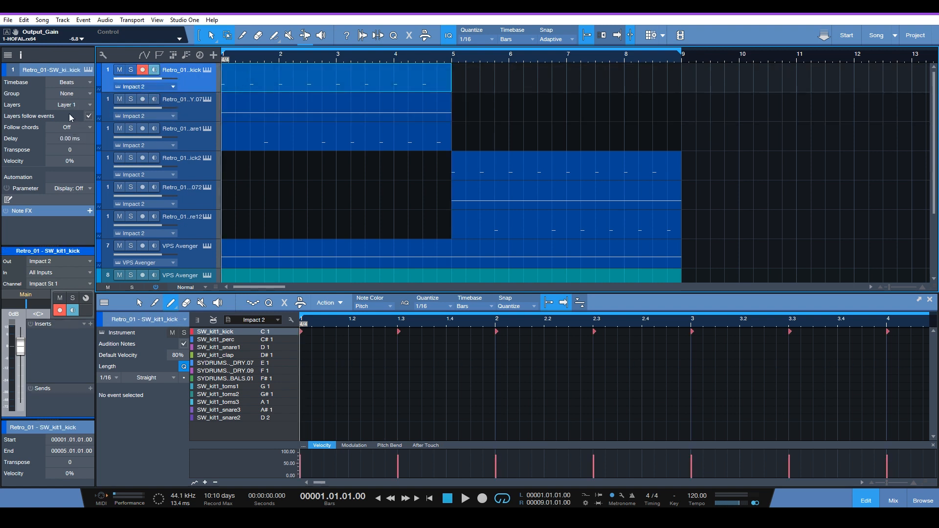
pyautogui.click(244, 147)
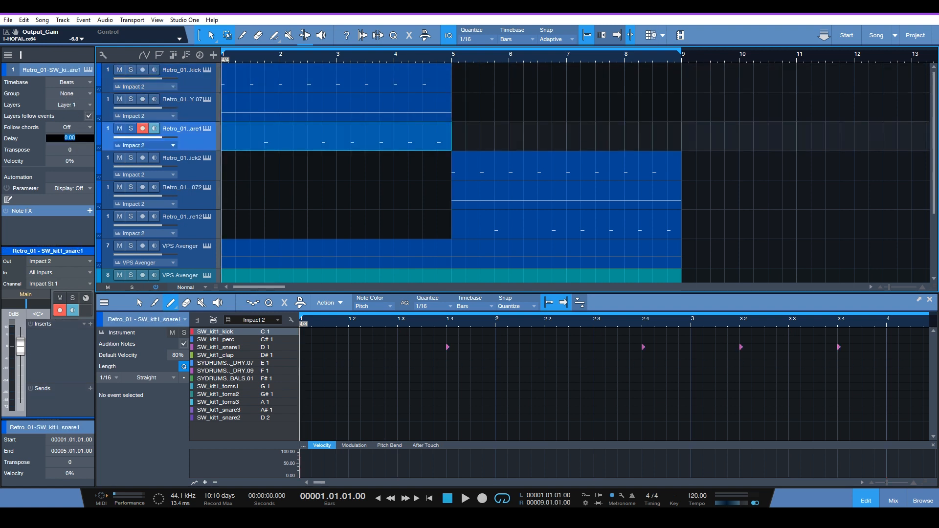
# Adjust the duplicated drum tracks' delays, using 11 ms for the hi-hat and -5 ms for the snare
pyautogui.click(147, 176)
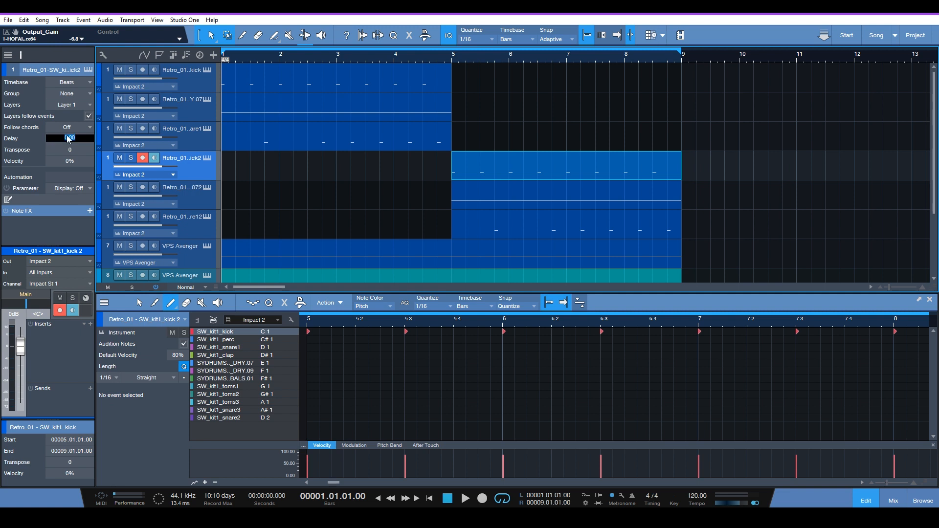
pyautogui.write('11')
pyautogui.click(204, 207)
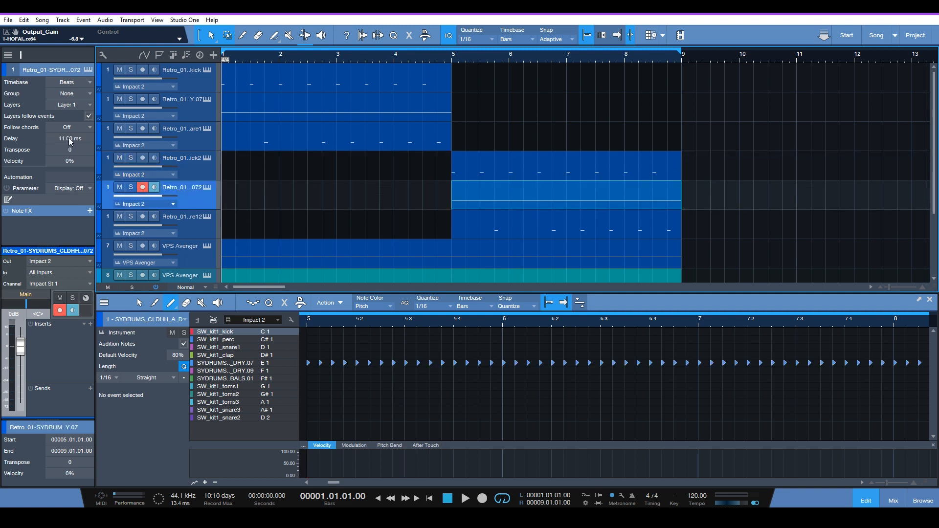
pyautogui.click(211, 231)
# Play the whole loop to compare the original groove with the delayed version, and stop playback
pyautogui.press('space')
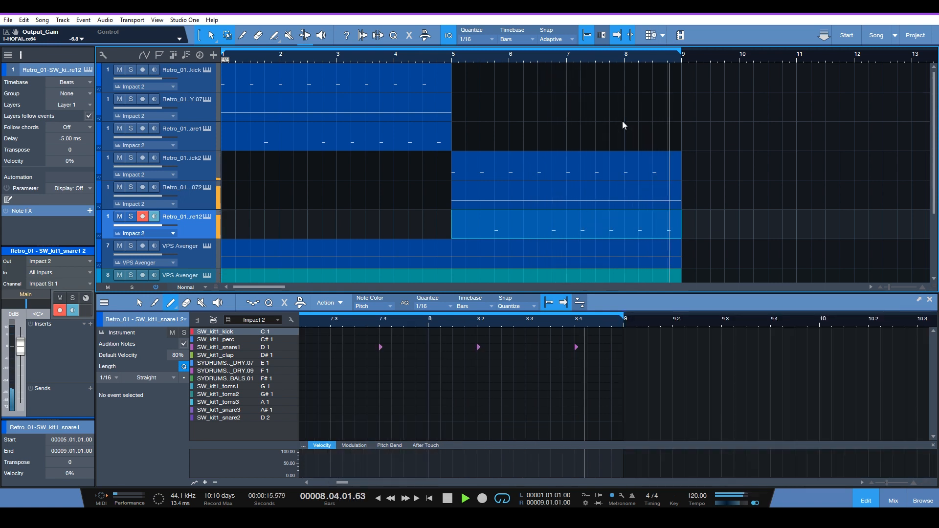
pyautogui.press('space')
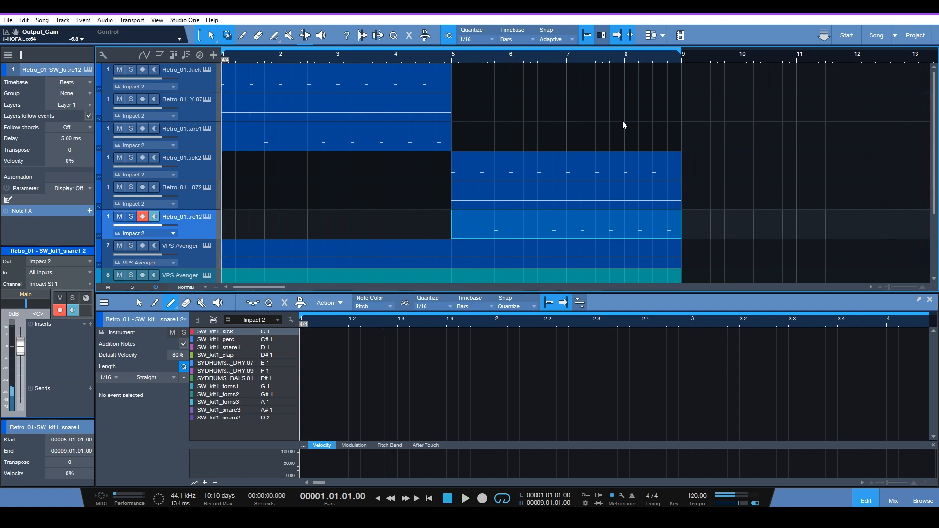